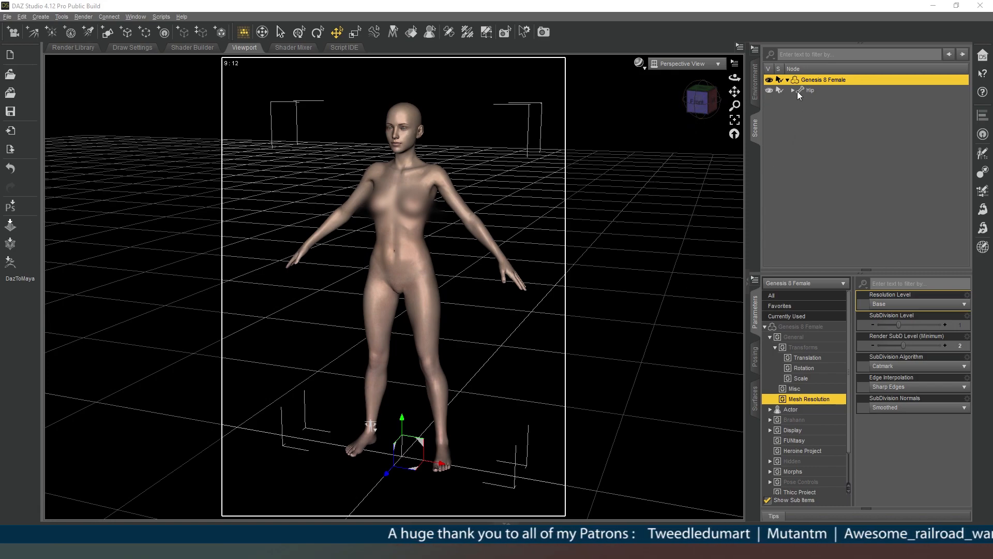
# Inspect the Resolution Level options of Genesis 8 Female from behind, without changing them, and keep the figure selected
pyautogui.click(699, 107)
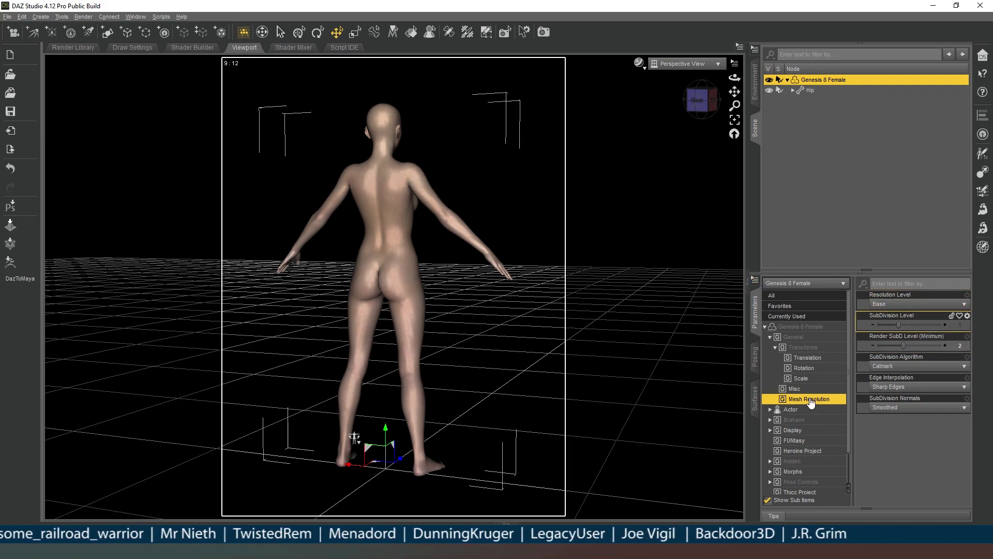
pyautogui.click(917, 304)
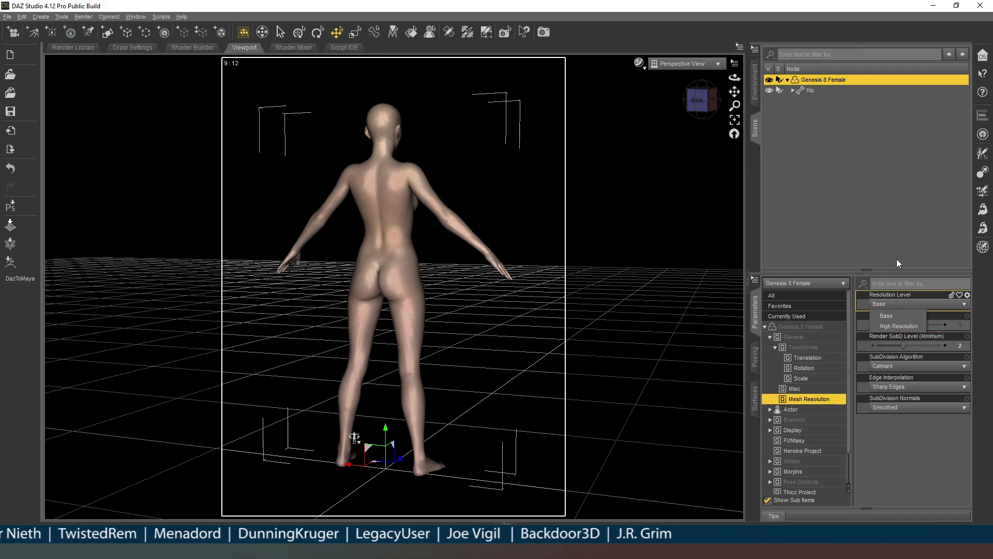
pyautogui.click(892, 244)
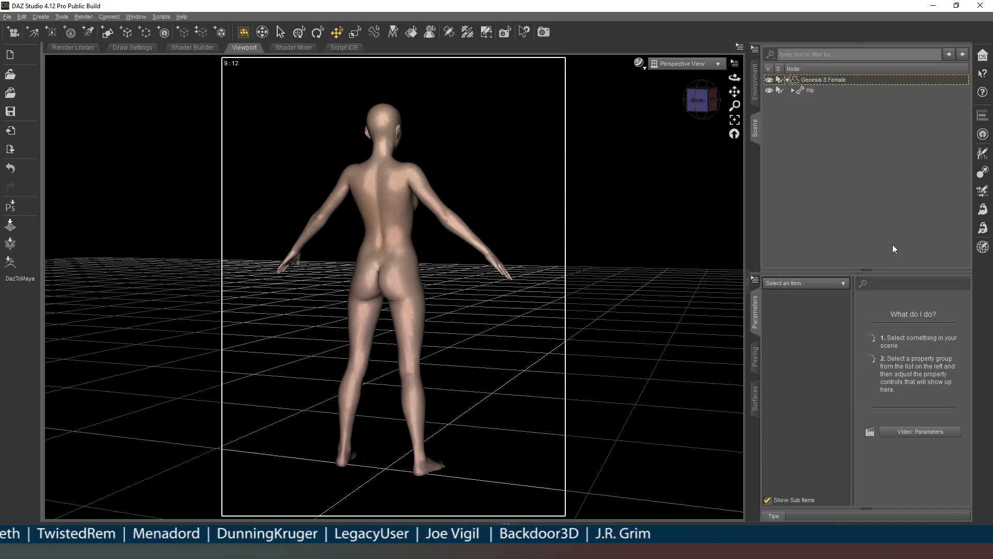
pyautogui.click(821, 80)
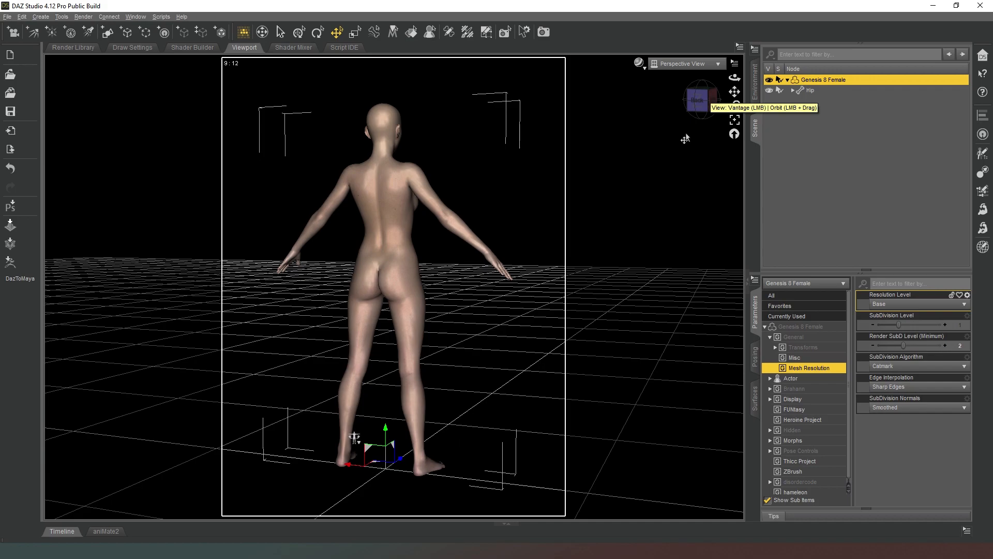
pyautogui.moveTo(701, 100)
pyautogui.mouseDown()
pyautogui.moveTo(685, 101)
pyautogui.moveTo(712, 102)
pyautogui.mouseUp()
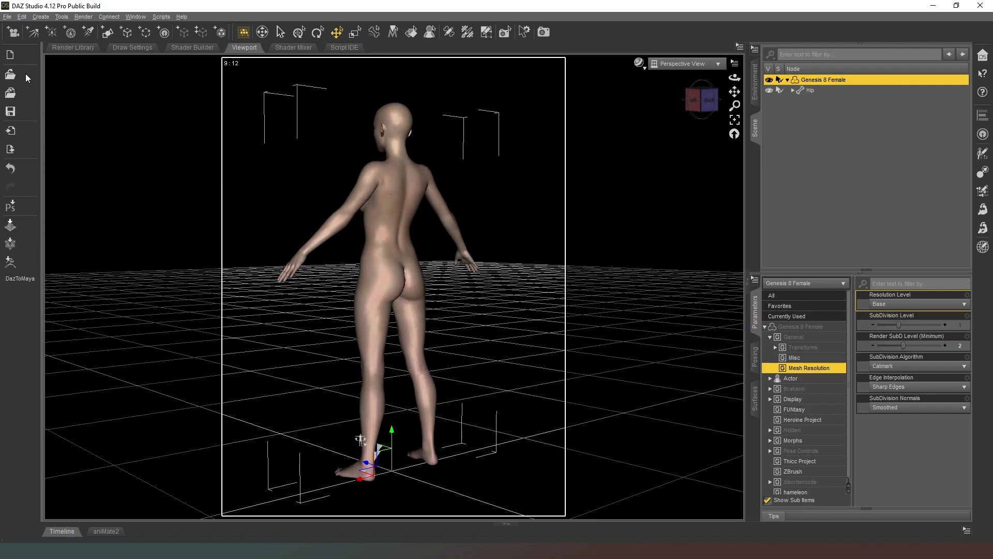
# Send Genesis 8 Female to ZBrush through GoZ, exporting it with deformations
pyautogui.click(10, 262)
pyautogui.click(495, 257)
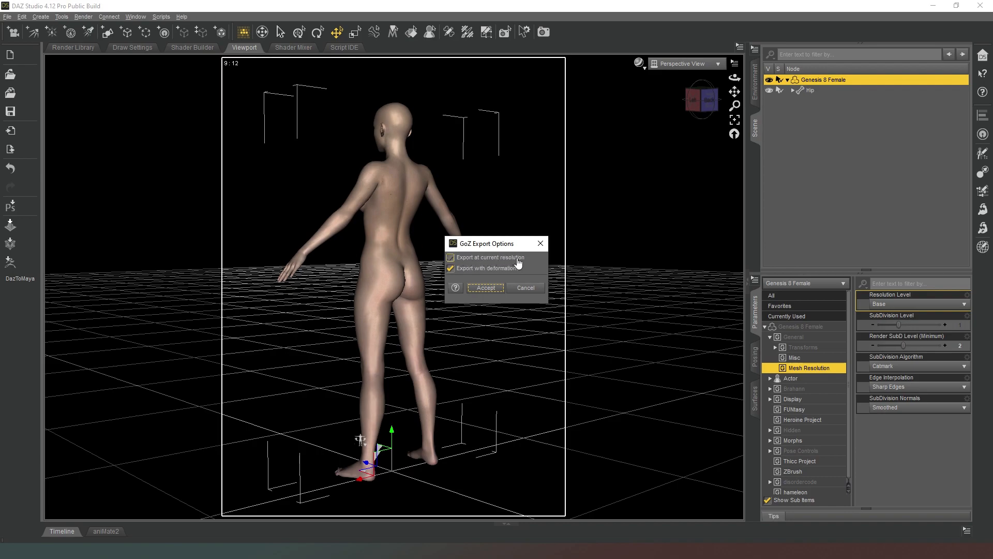
pyautogui.click(490, 258)
pyautogui.click(451, 258)
pyautogui.click(505, 258)
pyautogui.click(462, 261)
pyautogui.click(461, 258)
pyautogui.click(486, 288)
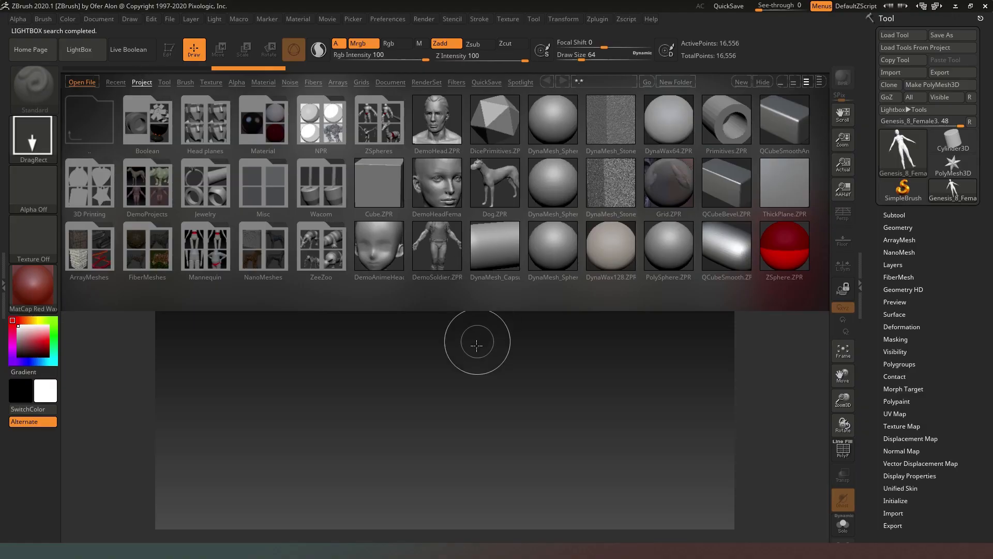
# Close LightBox, draw the Genesis 8 Female tool onto the ZBrush canvas, and frame it in Edit mode
pyautogui.click(85, 52)
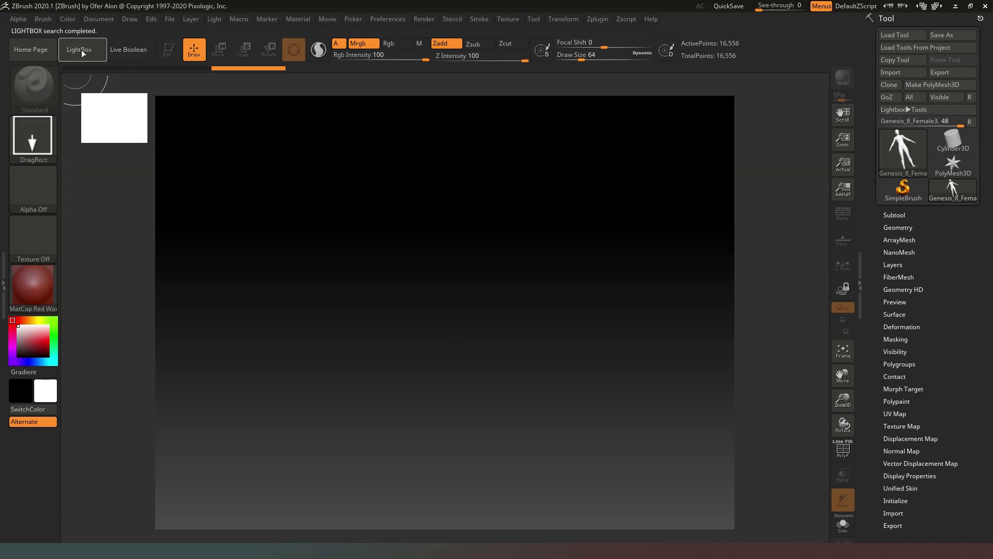
pyautogui.click(913, 136)
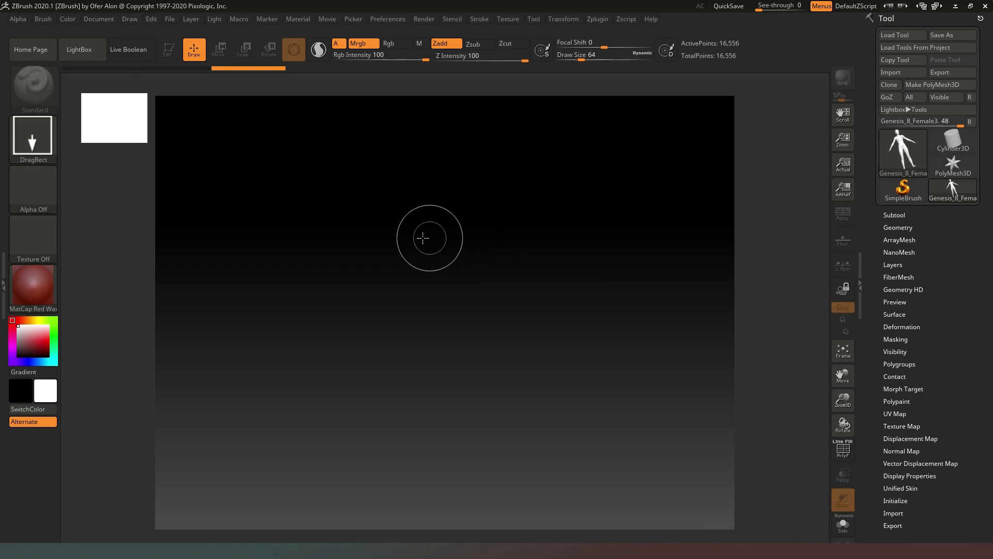
pyautogui.moveTo(325, 204); pyautogui.dragTo(636, 440)
pyautogui.press('t')
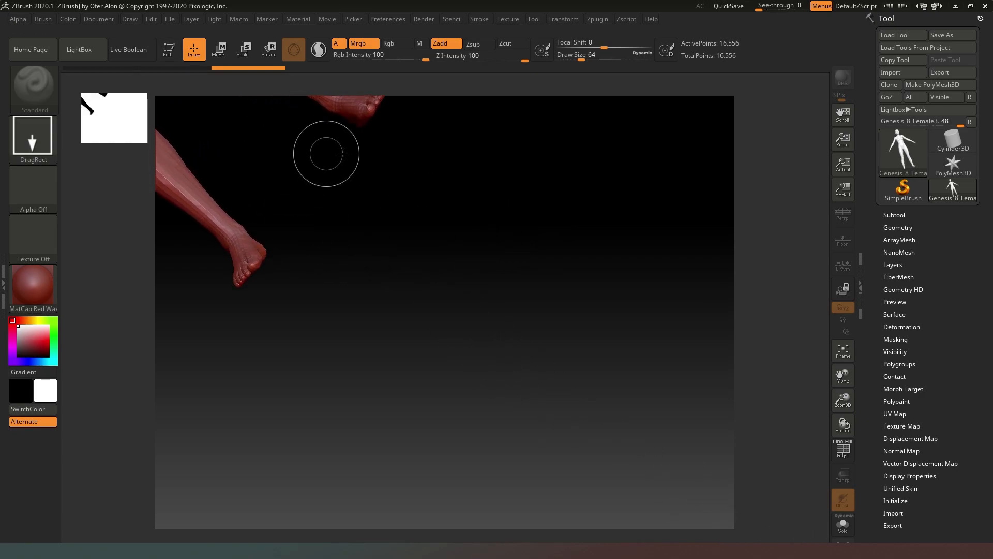
pyautogui.click(164, 52)
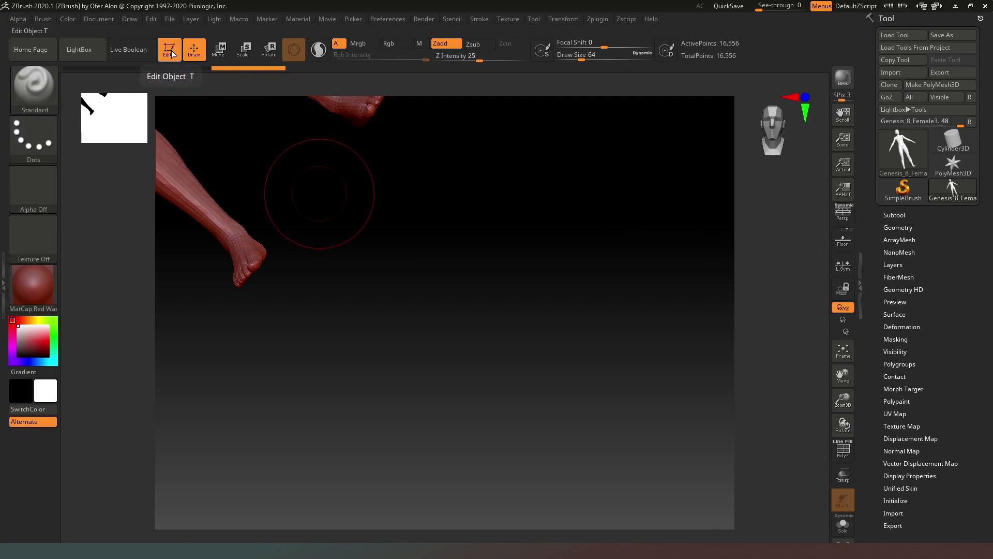
pyautogui.click(843, 357)
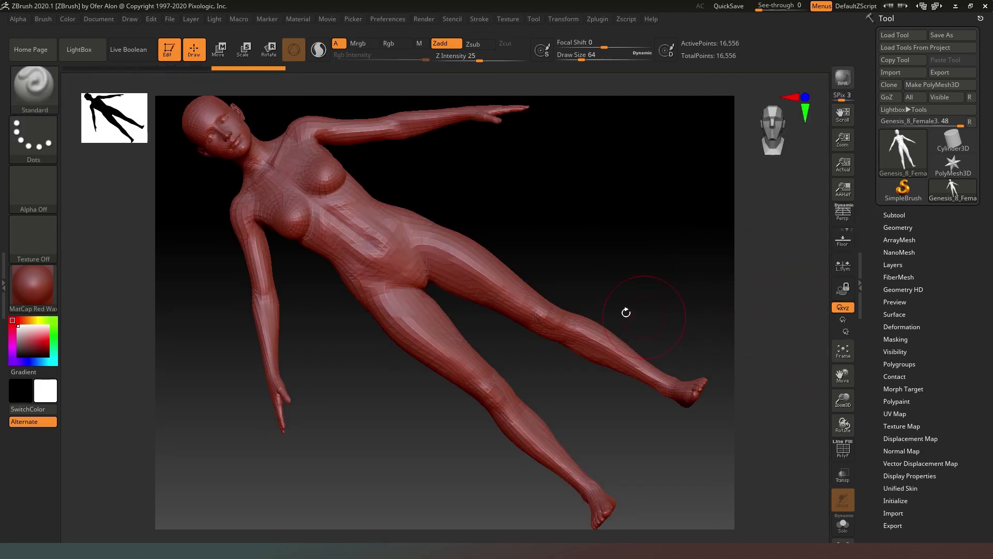
# Sculpt the figure's belly outward into a rounded pregnant shape with the Standard brush at Z Intensity 25 and Draw Size 64
pyautogui.moveTo(569, 222)
pyautogui.mouseDown()
pyautogui.moveTo(630, 217)
pyautogui.moveTo(622, 192)
pyautogui.moveTo(647, 132)
pyautogui.moveTo(545, 228)
pyautogui.mouseUp()
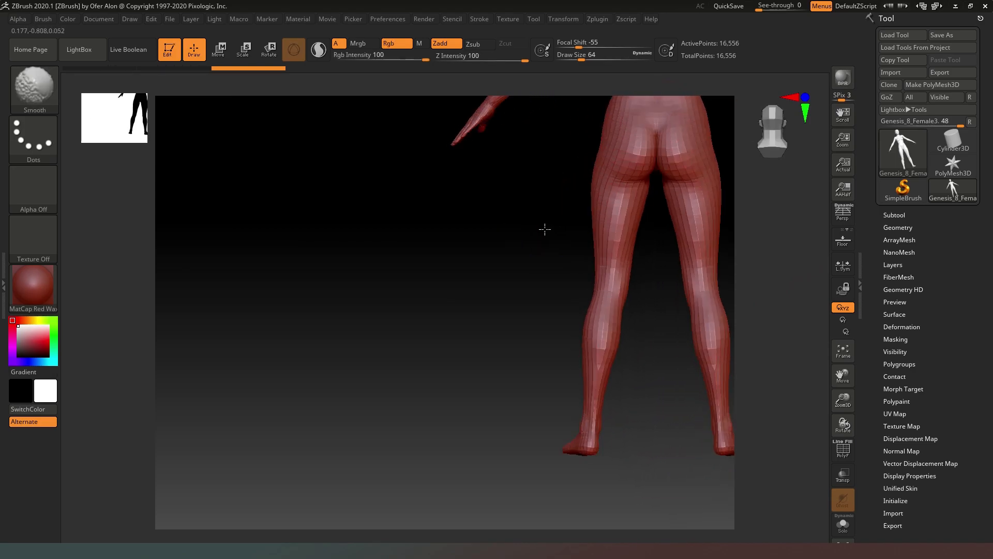
pyautogui.moveTo(459, 229); pyautogui.dragTo(359, 248)
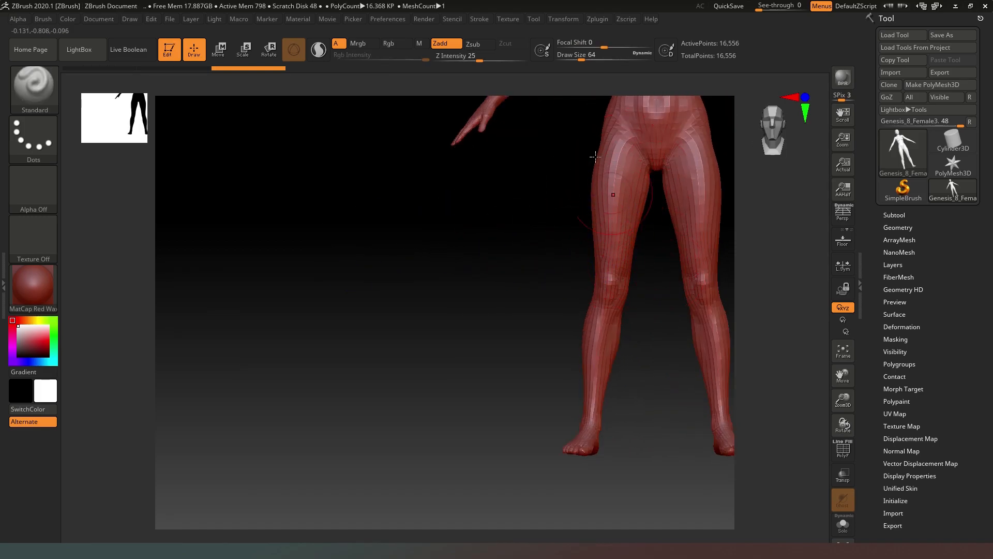
pyautogui.click(843, 352)
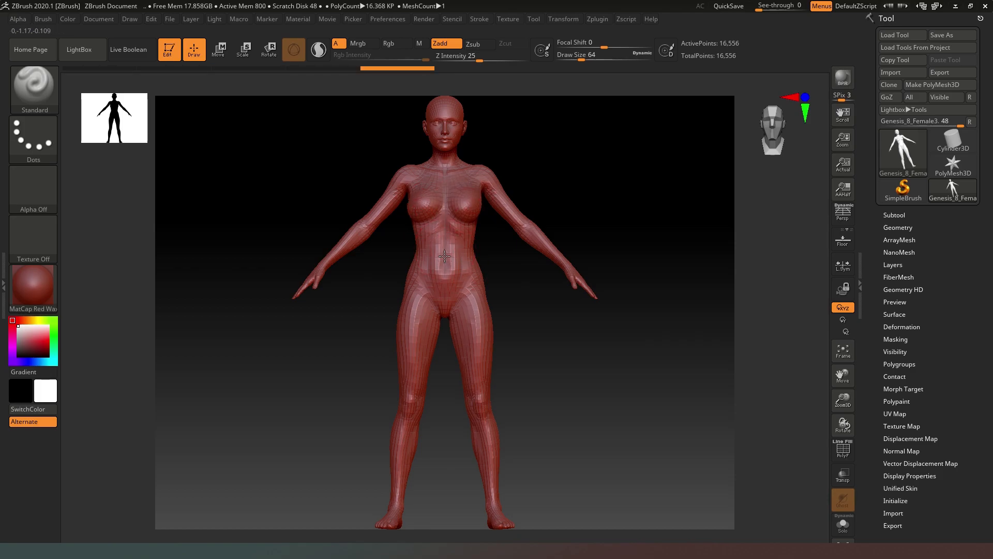
pyautogui.moveTo(427, 260); pyautogui.dragTo(472, 262)
pyautogui.moveTo(687, 171); pyautogui.dragTo(674, 200)
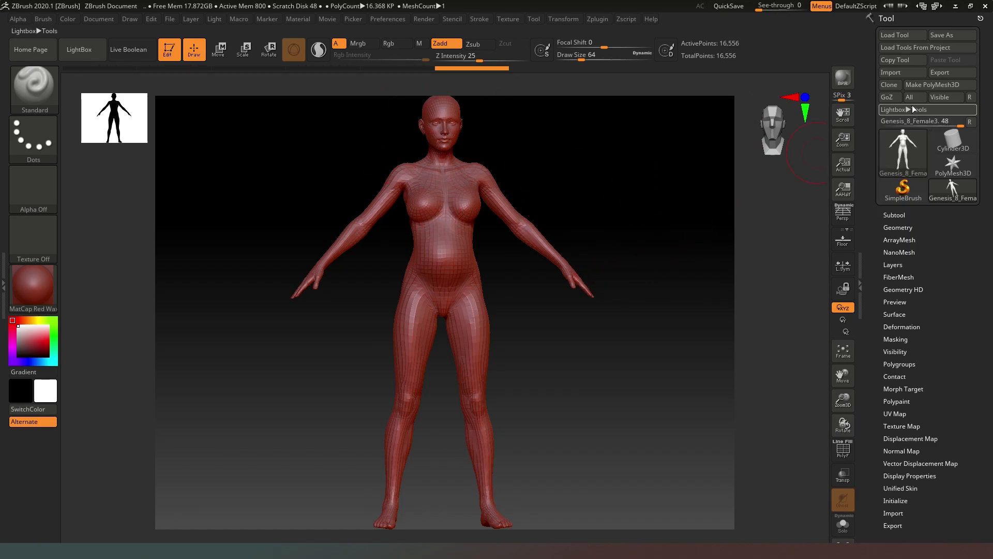
# Send the sculpted figure back to DAZ Studio through GoZ as a new morph named PregTest in the ZBrush group
pyautogui.click(892, 97)
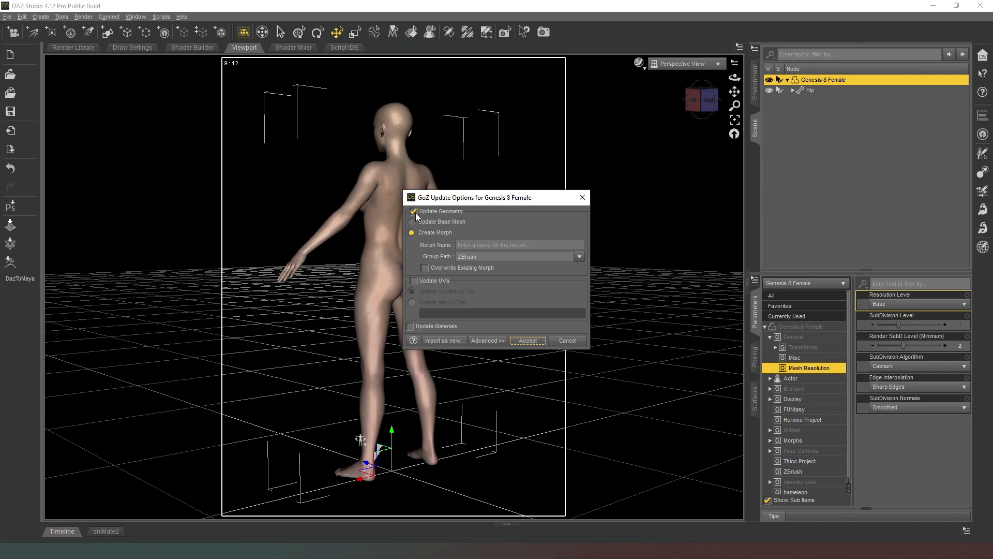
pyautogui.click(484, 243)
pyautogui.write('PregTest')
pyautogui.click(579, 256)
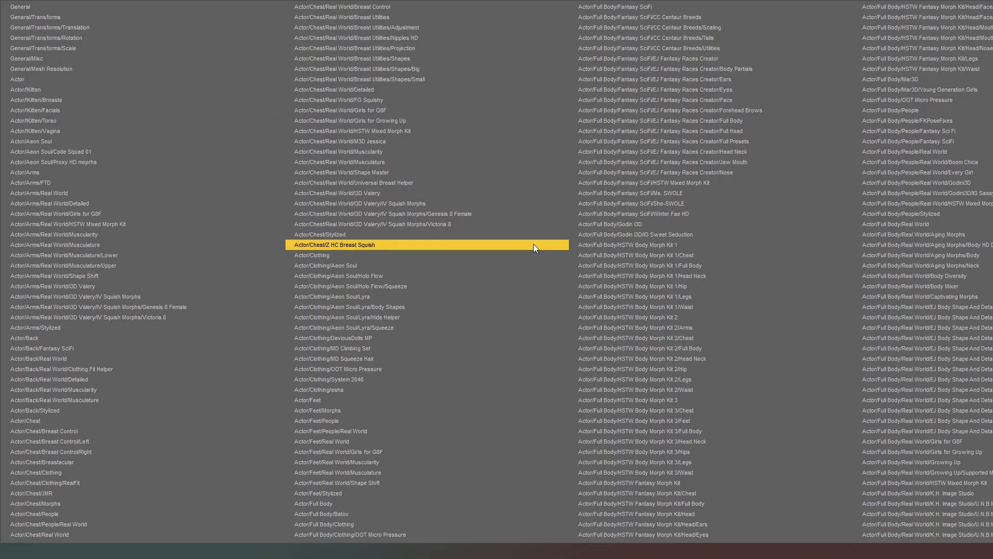
pyautogui.press('Escape')
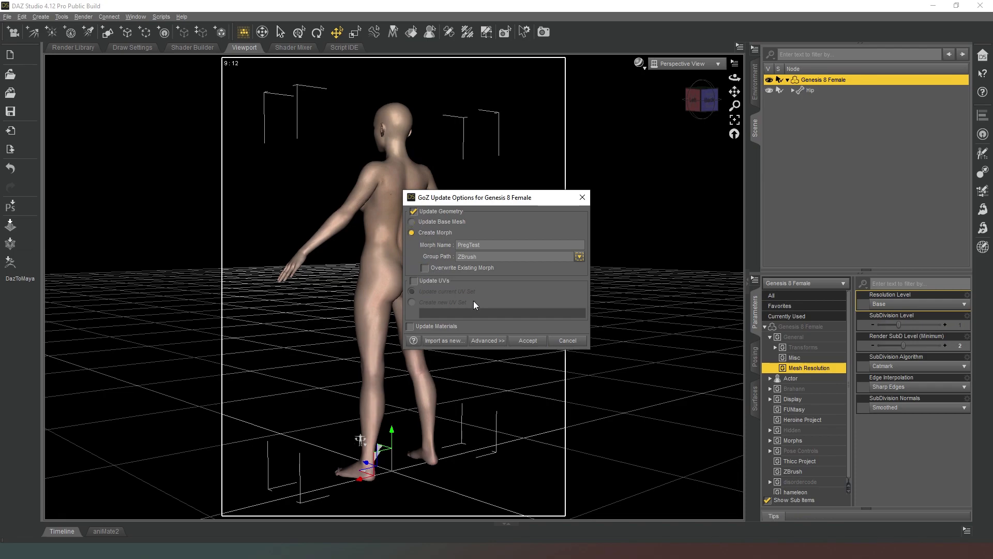
pyautogui.click(528, 340)
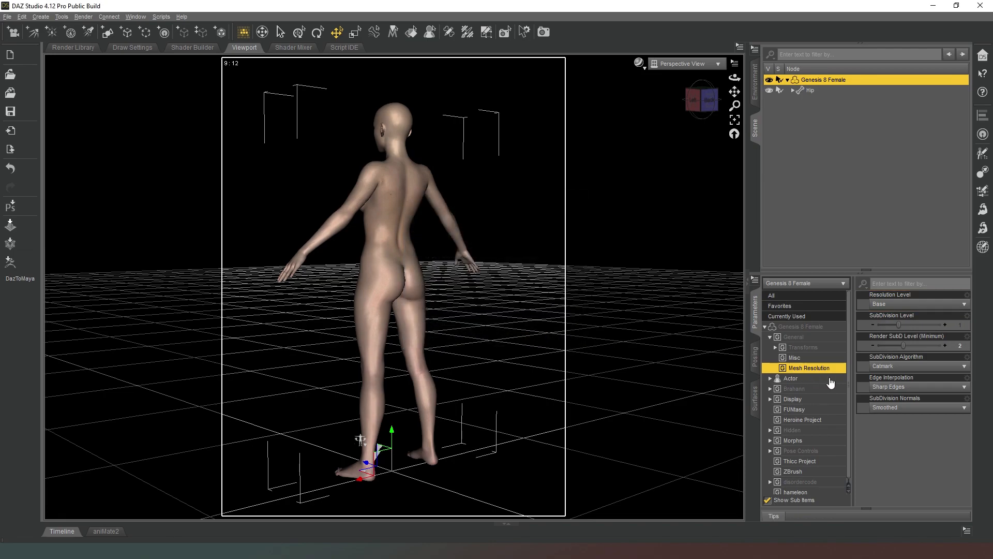
# Raise the PregTest morph in the figure's ZBrush parameter group to 26.4%
pyautogui.click(810, 472)
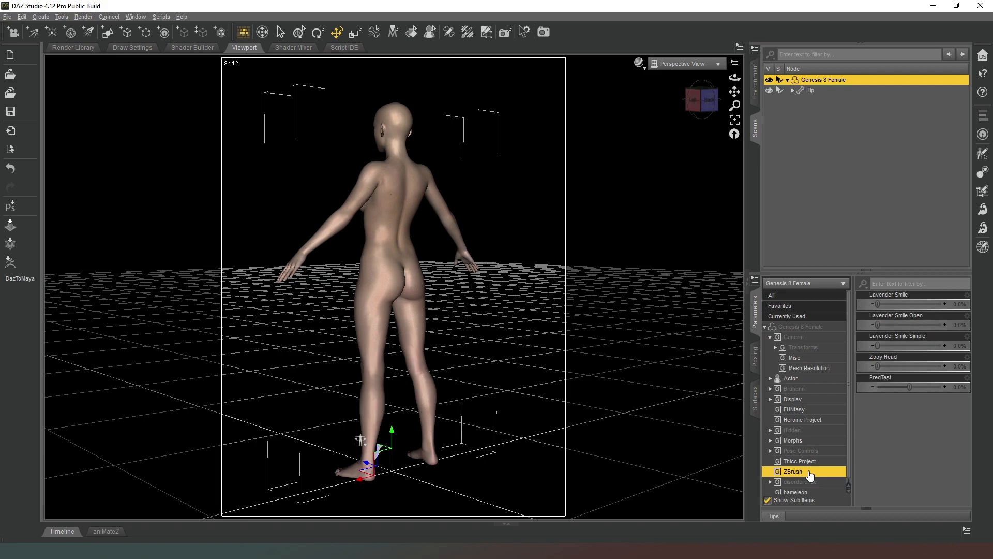
pyautogui.moveTo(704, 98)
pyautogui.mouseDown()
pyautogui.moveTo(745, 106)
pyautogui.moveTo(717, 102)
pyautogui.mouseUp()
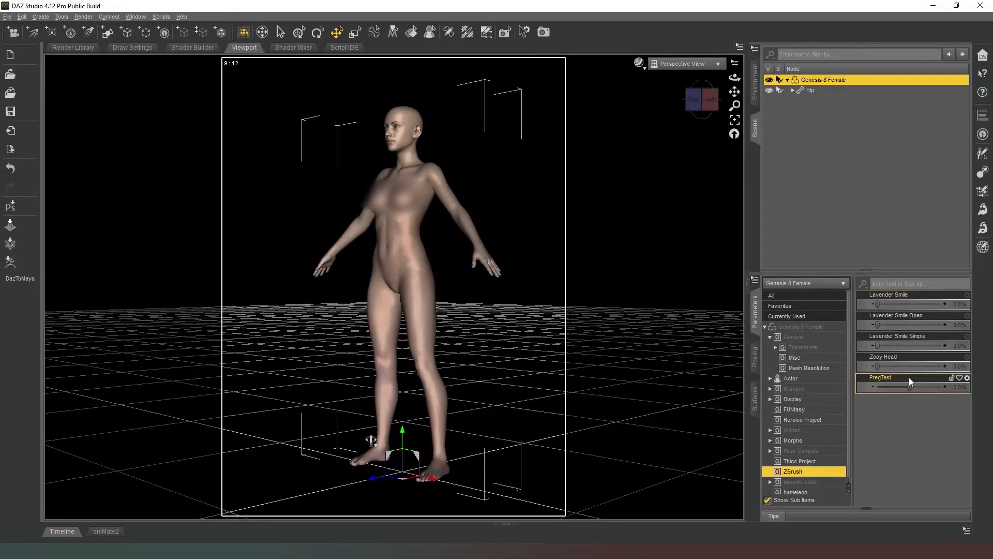
pyautogui.moveTo(909, 386)
pyautogui.mouseDown()
pyautogui.moveTo(988, 387)
pyautogui.moveTo(918, 388)
pyautogui.mouseUp()
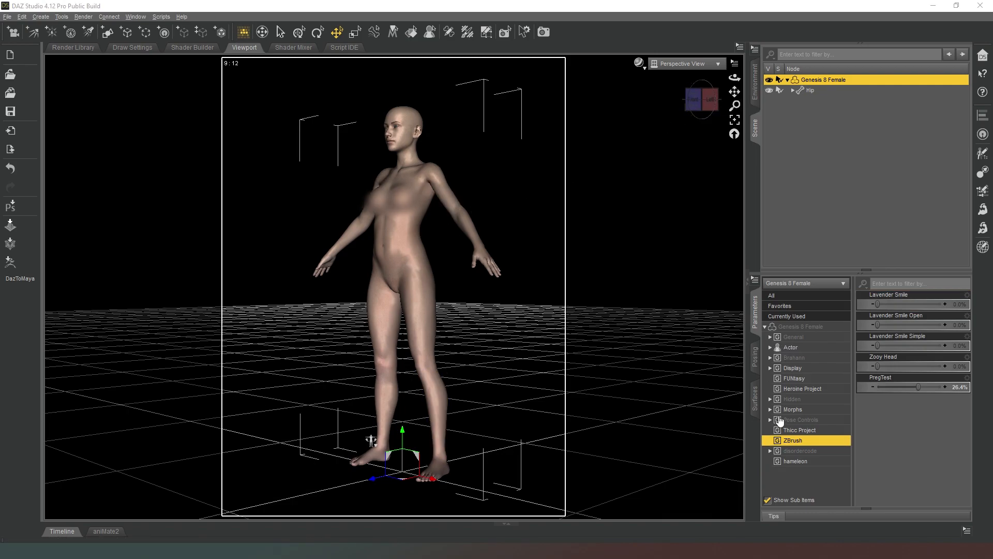
# Enable parameter Edit Mode and change the PregTest morph's label to "Pregnant Test Morph" in its Parameter Settings
pyautogui.rightClick(901, 408)
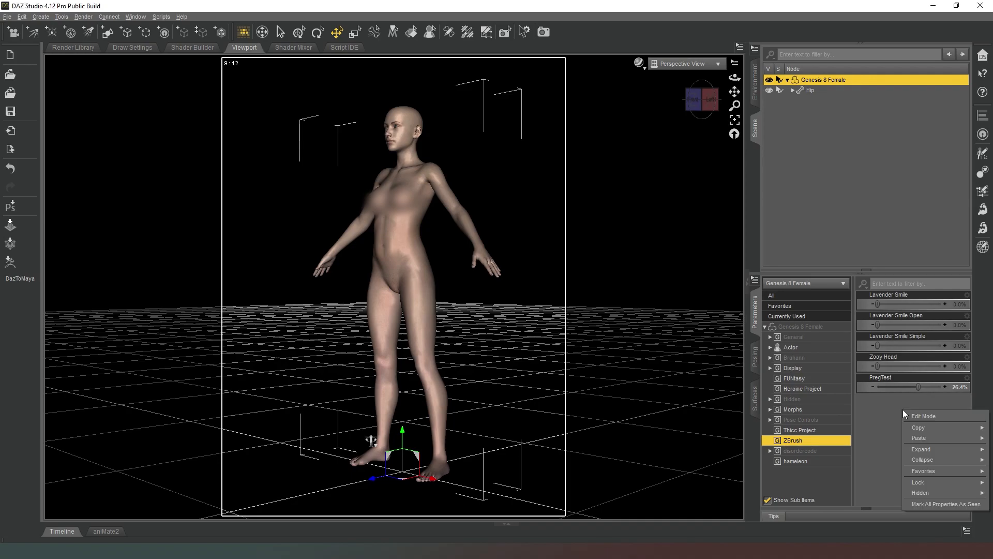
pyautogui.click(920, 414)
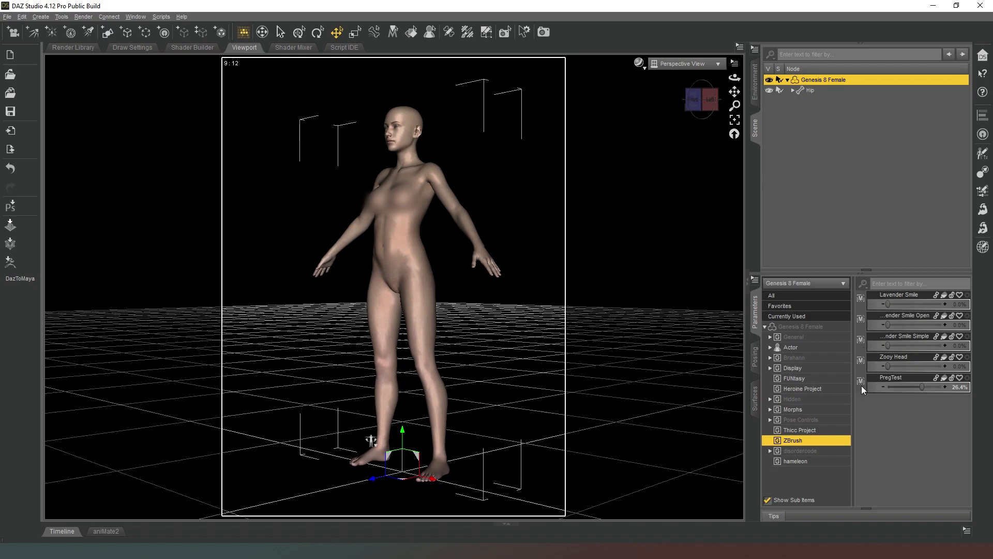
pyautogui.click(967, 378)
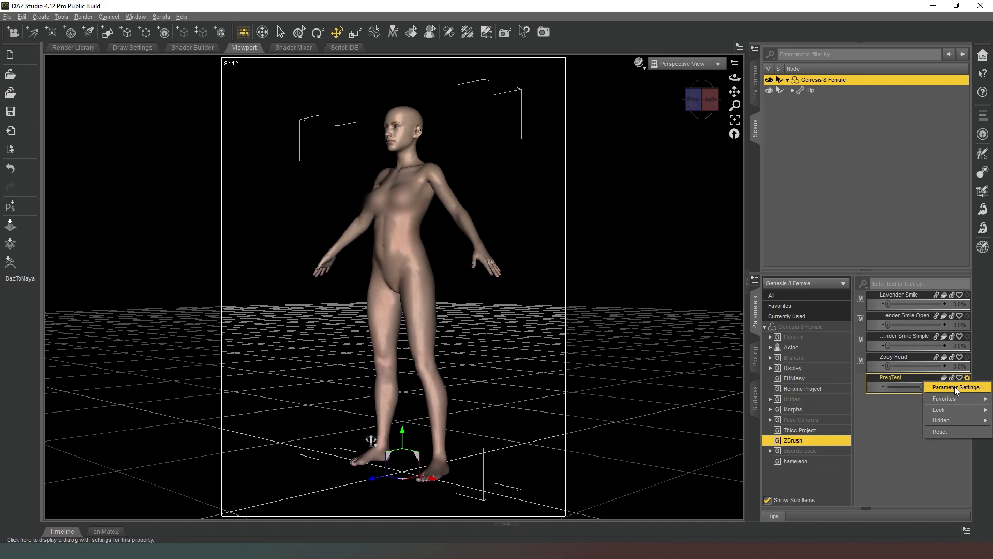
pyautogui.click(954, 386)
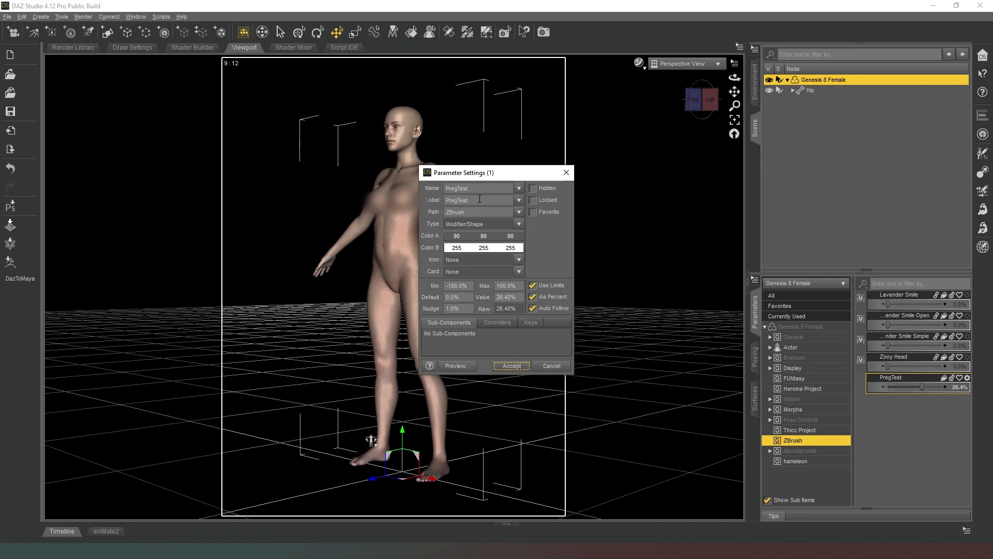
pyautogui.moveTo(478, 200); pyautogui.dragTo(433, 204)
pyautogui.write('Pregnant Test Morph')
# Set the morph's path to Actor/Full Body
pyautogui.click(518, 213)
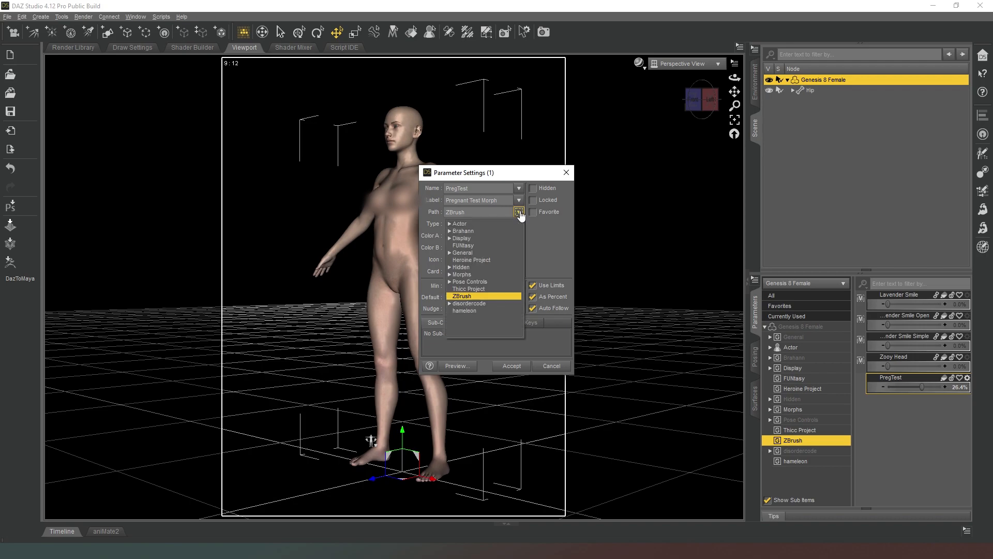
pyautogui.click(449, 225)
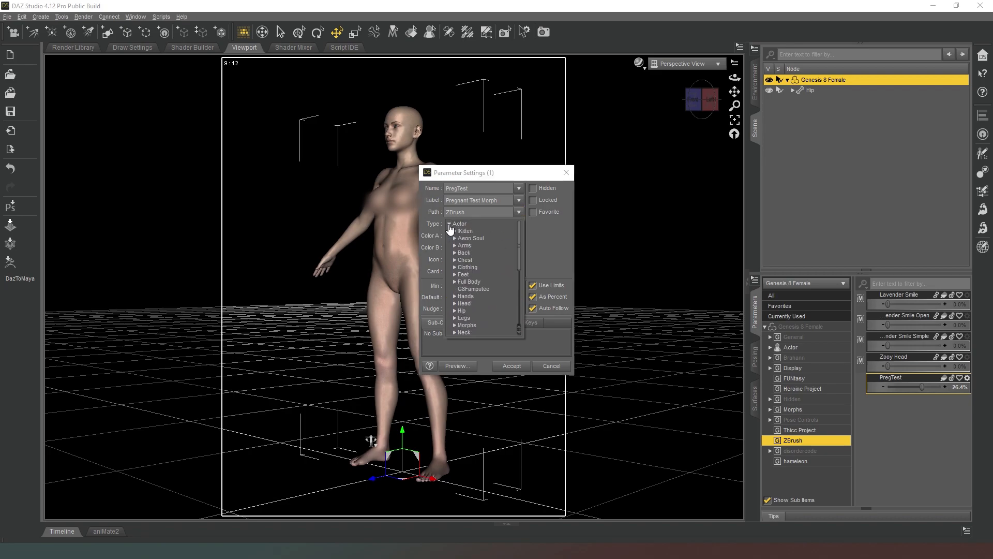
pyautogui.click(477, 280)
pyautogui.click(544, 332)
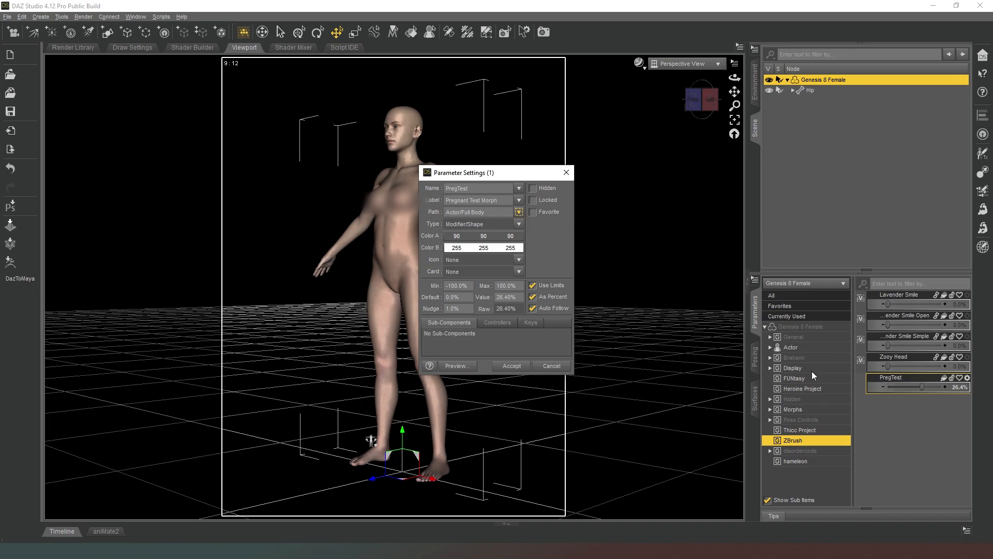
# Set the morph slider's Color A to dark yellow (90, 81, 11) and Color B to light green (170, 255, 144)
pyautogui.click(470, 240)
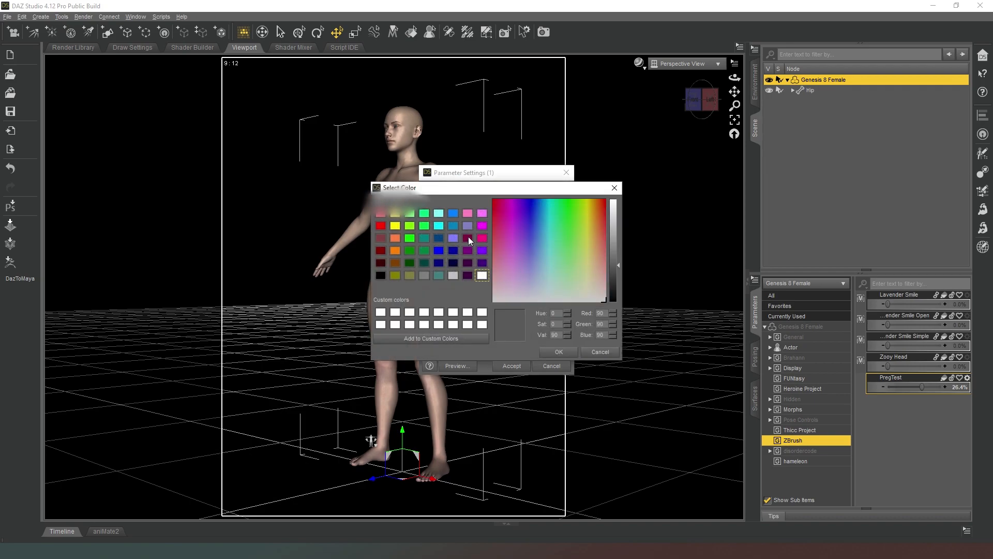
pyautogui.moveTo(560, 222); pyautogui.dragTo(588, 212)
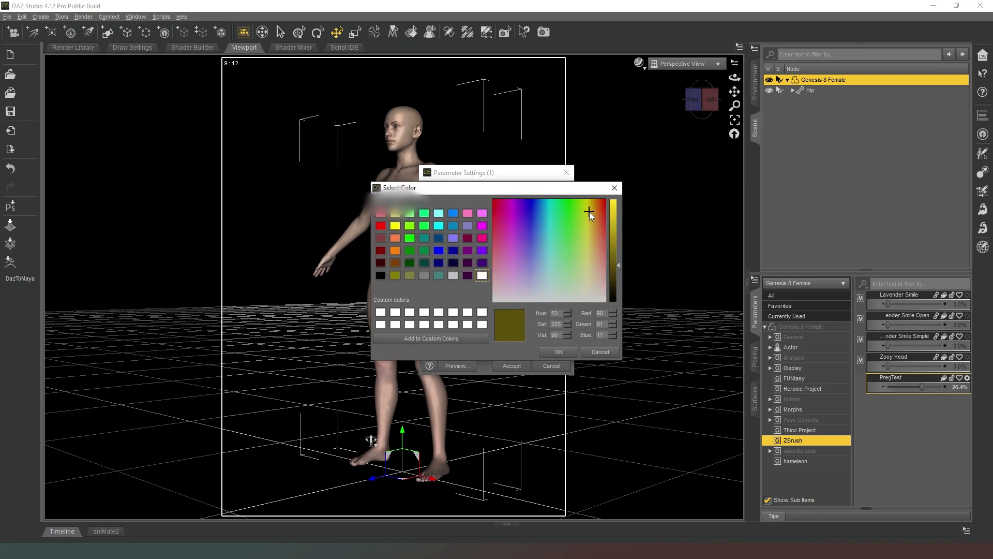
pyautogui.click(563, 351)
pyautogui.click(471, 248)
pyautogui.moveTo(594, 256)
pyautogui.mouseDown()
pyautogui.moveTo(558, 256)
pyautogui.moveTo(567, 229)
pyautogui.moveTo(575, 259)
pyautogui.mouseUp()
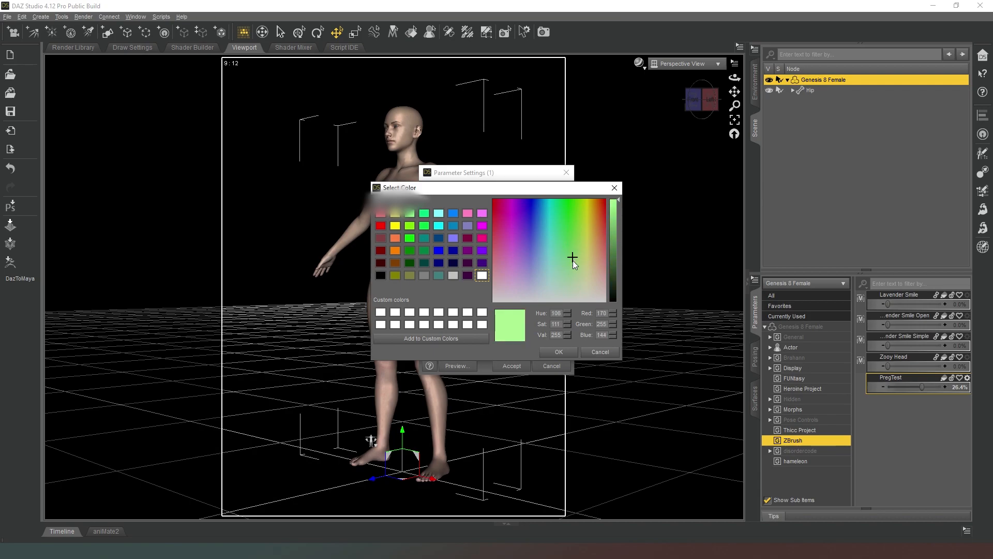
pyautogui.click(558, 352)
# Set the morph's minimum value to 0 with limits in use, and apply the parameter settings
pyautogui.click(532, 285)
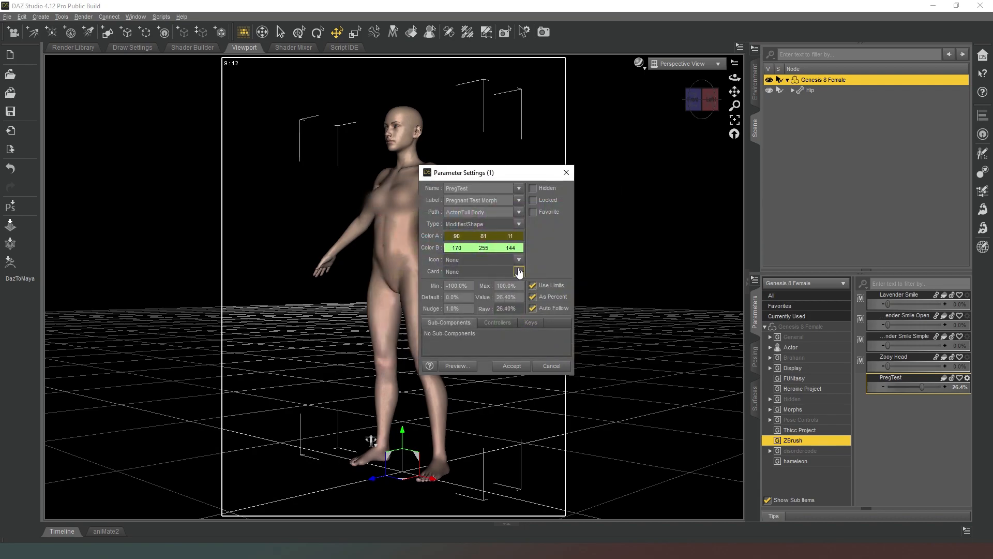
pyautogui.click(461, 286)
pyautogui.write('0')
pyautogui.click(511, 365)
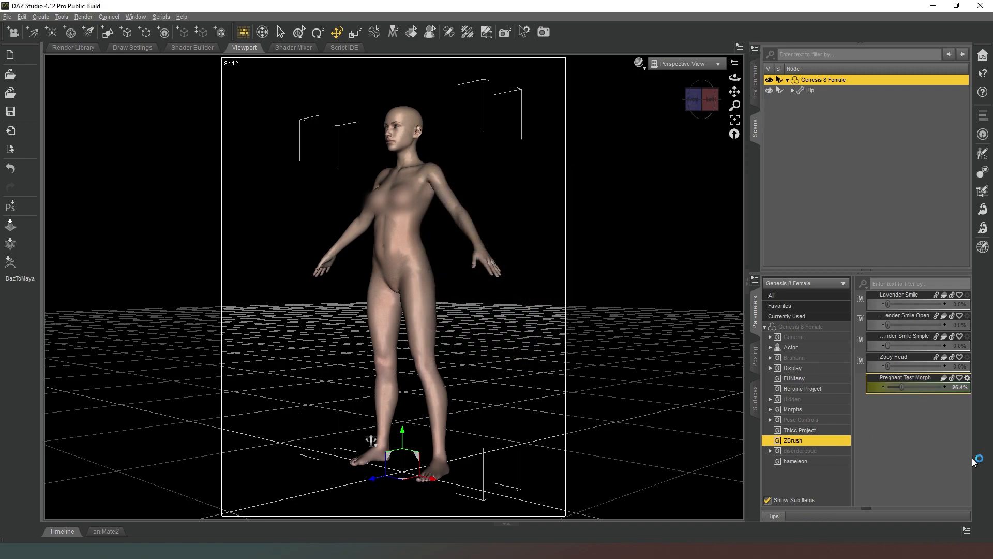
# Find the Pregnant Test Morph among the Actor/Full Body parameters and dial it down to 0%
pyautogui.click(793, 348)
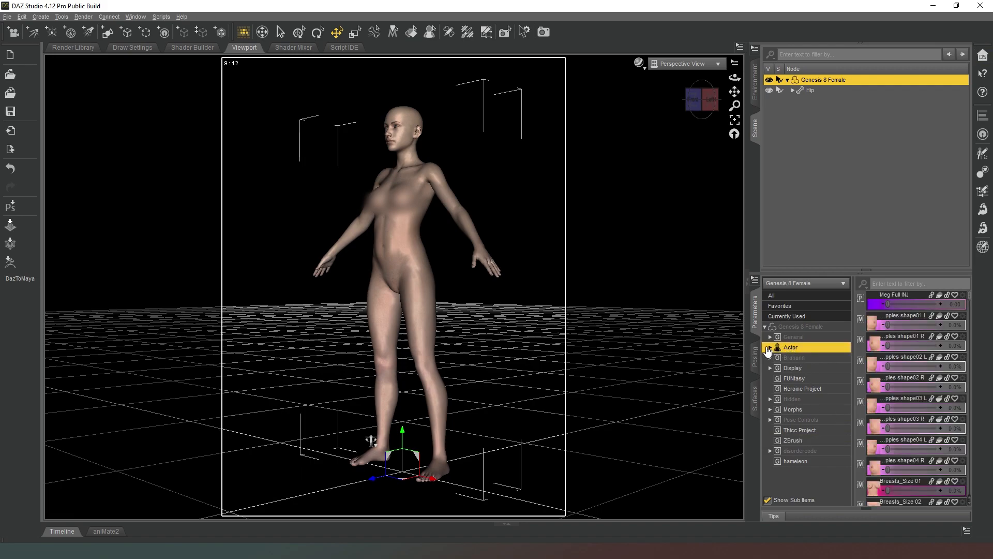
pyautogui.click(769, 348)
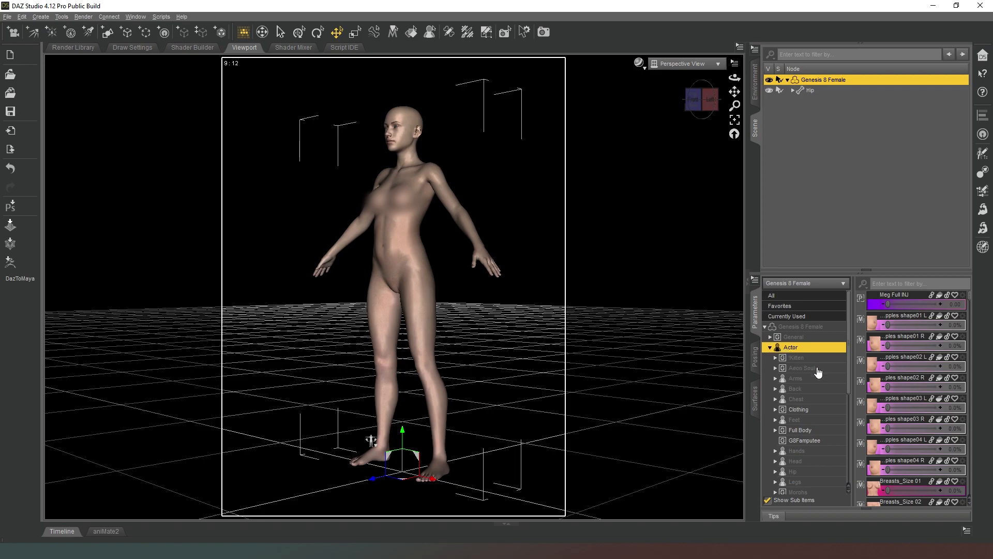
pyautogui.click(803, 430)
pyautogui.scroll(-15, 889, 395)
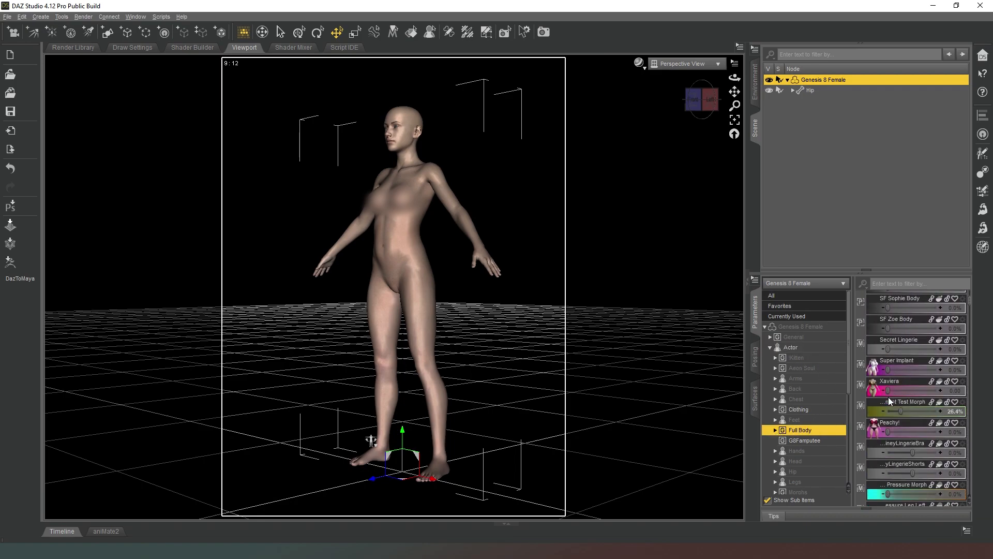
pyautogui.scroll(-1, 888, 396)
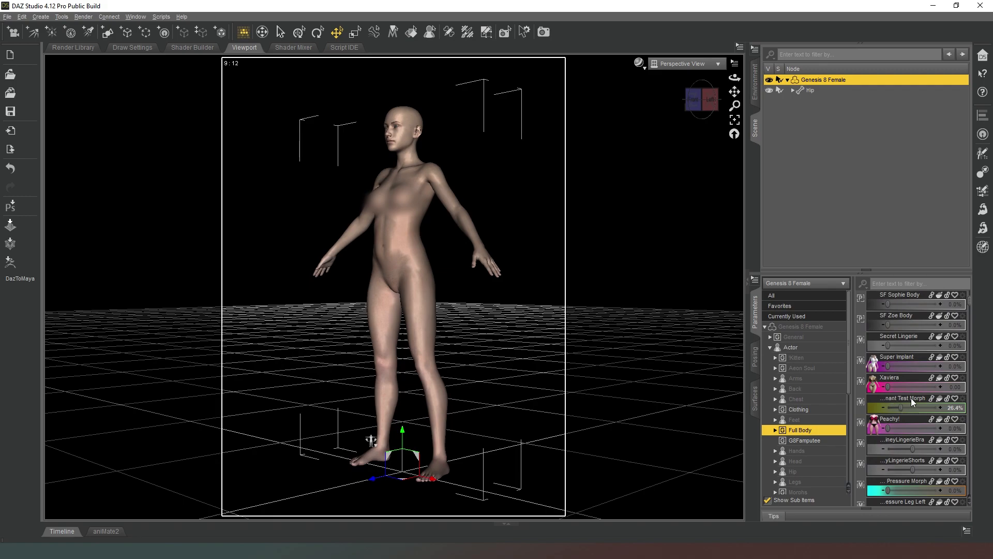
pyautogui.moveTo(907, 408); pyautogui.dragTo(863, 412)
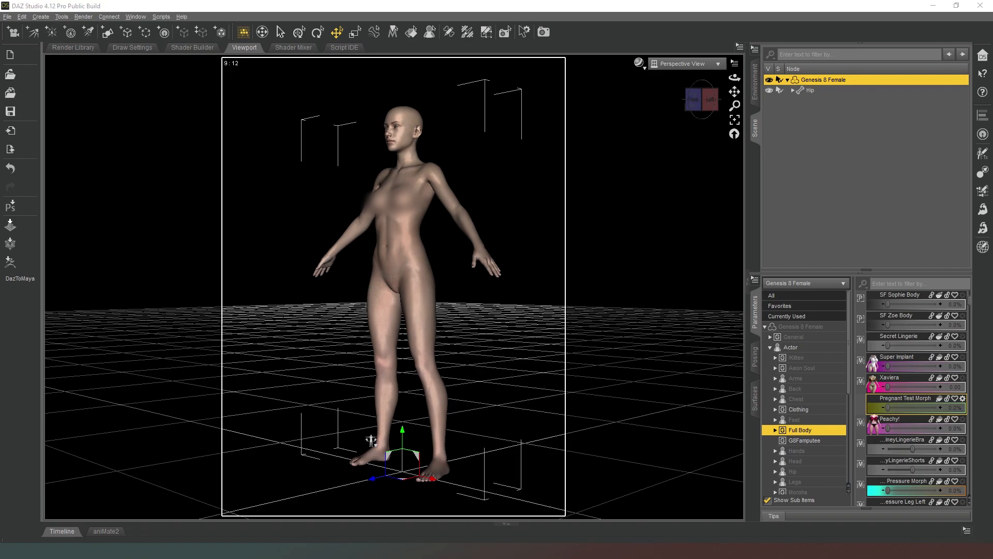
# Bring up the Shaping editor and examine the Pregnant Test Morph's entry under Full Body
pyautogui.moveTo(539, 558); pyautogui.dragTo(628, 67)
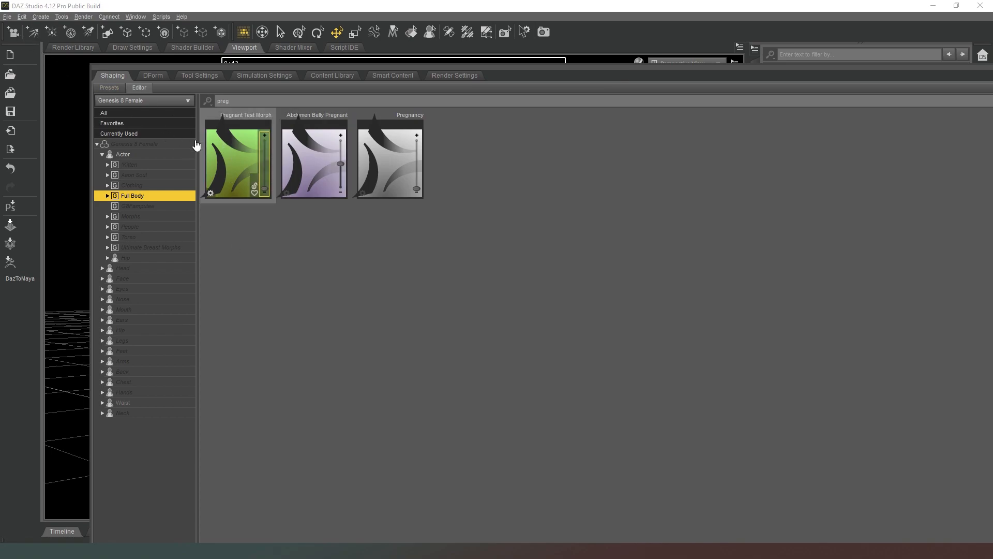
pyautogui.rightClick(218, 143)
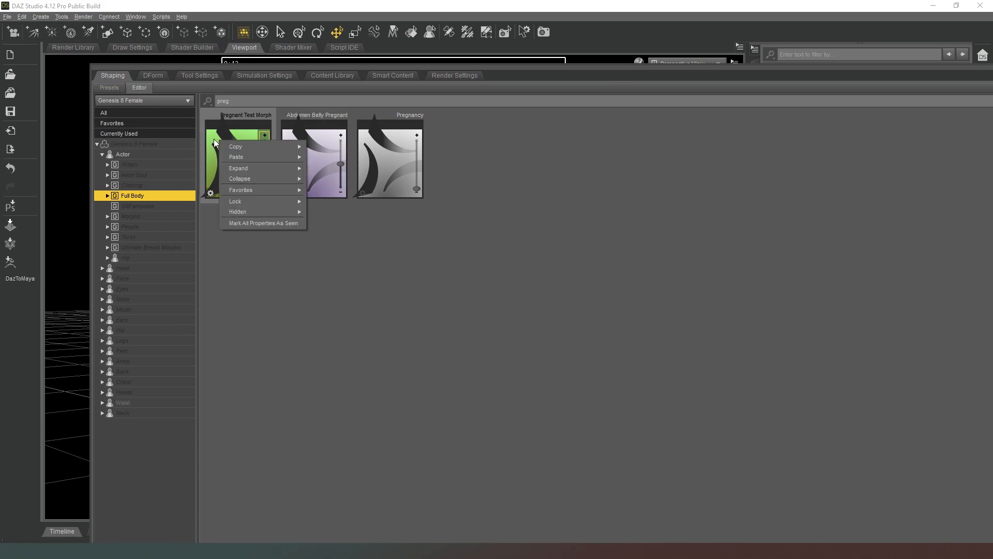
pyautogui.click(275, 278)
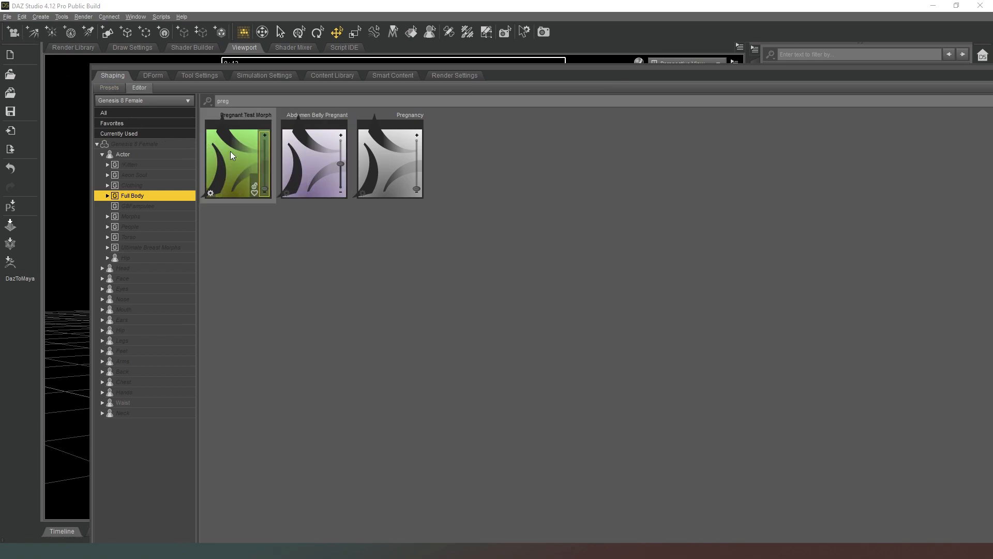
# Begin saving the morph as a Morph Asset support asset and set the vendor name to "Thundorn"
pyautogui.click(8, 17)
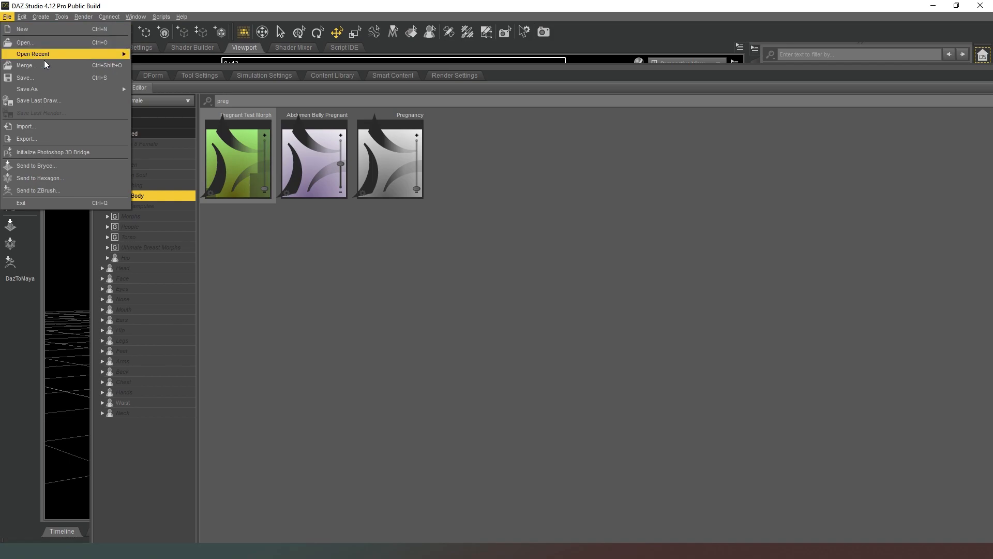
pyautogui.moveTo(55, 86)
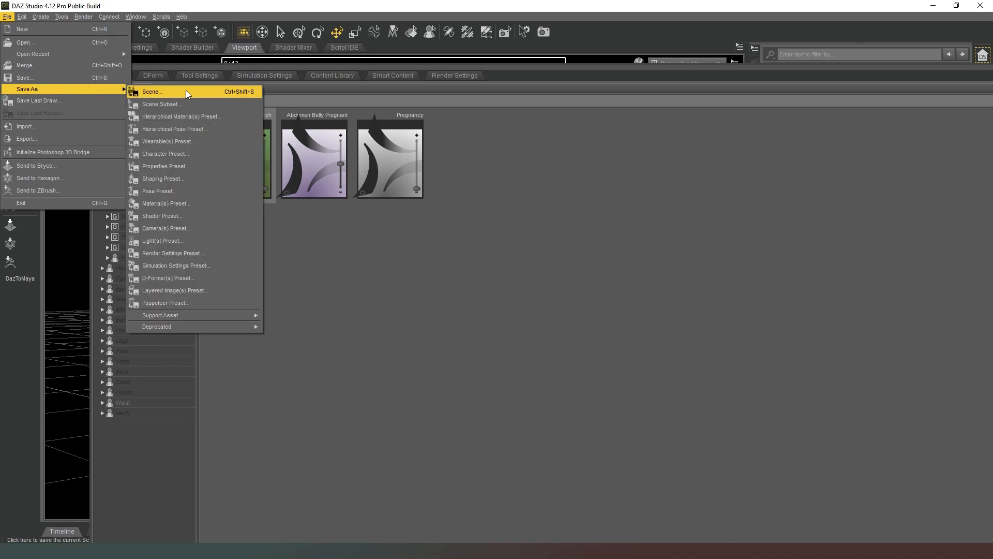
pyautogui.moveTo(237, 313)
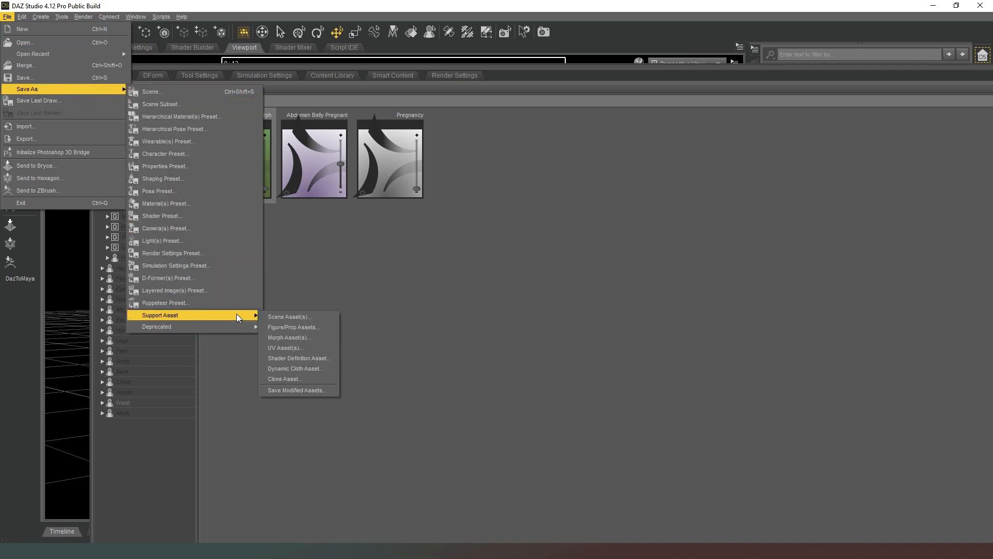
pyautogui.click(308, 336)
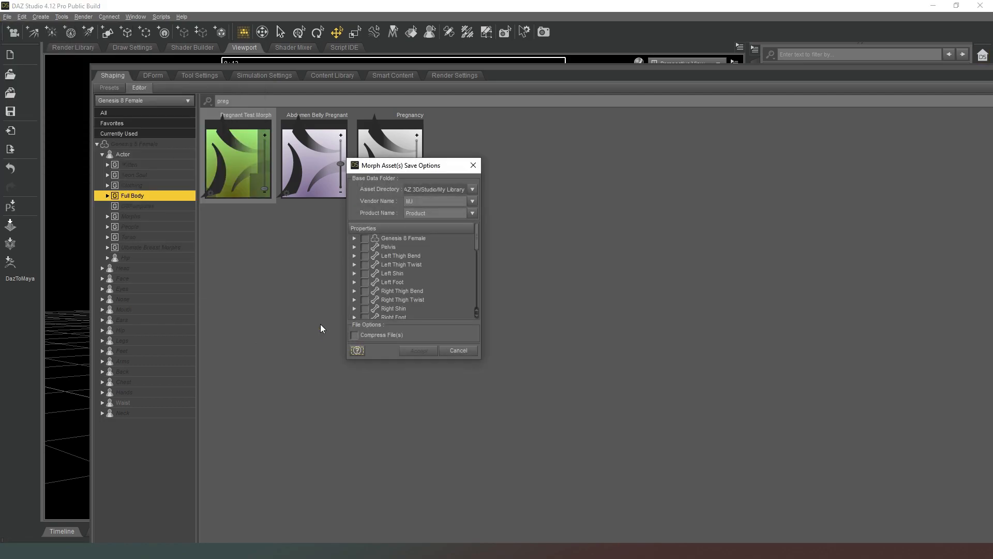
pyautogui.doubleClick(435, 200)
pyautogui.write('Thundern')
# Set the morph asset's product name to "Pregnant Test Morph"
pyautogui.doubleClick(435, 217)
pyautogui.write('Pregnant Test Morph')
pyautogui.press('Left')
pyautogui.press('Left')
pyautogui.press('Left')
pyautogui.press('BackSpace')
pyautogui.write('M')
# Include only Pregnant Test Morph from Genesis 8 Female's Actor/Full Body properties and save the morph asset
pyautogui.moveTo(479, 358); pyautogui.dragTo(634, 498)
pyautogui.click(354, 238)
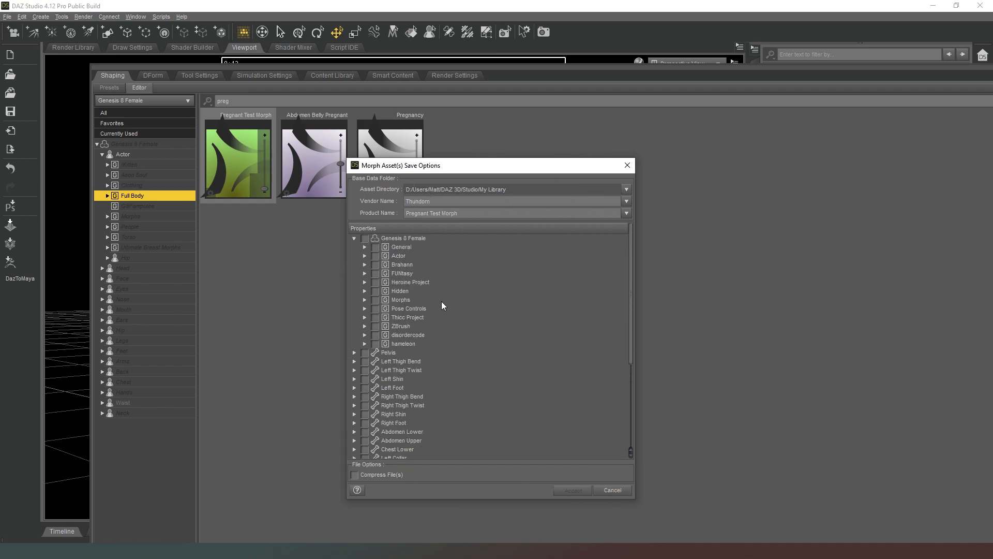
pyautogui.click(365, 256)
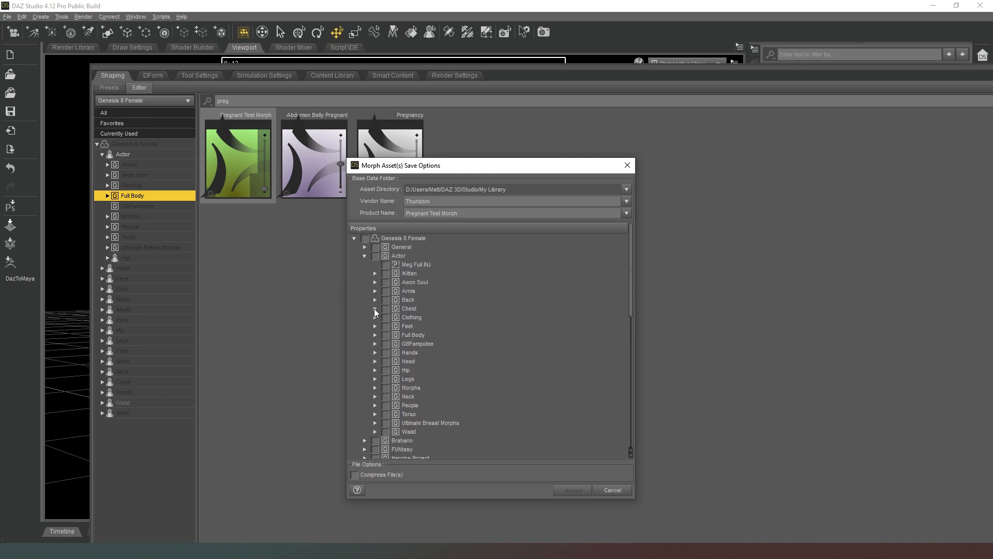
pyautogui.click(374, 335)
pyautogui.scroll(-8, 551, 357)
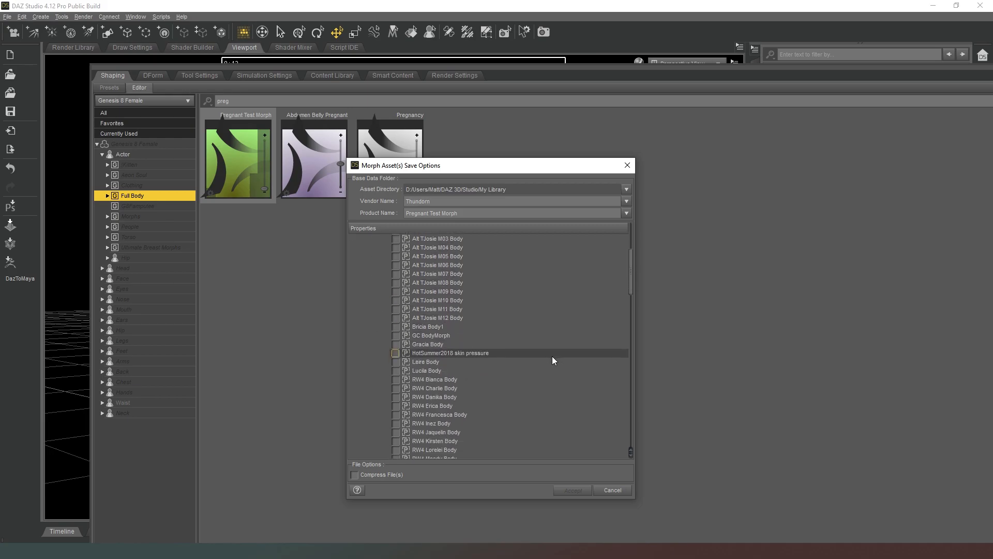
pyautogui.scroll(-6, 551, 359)
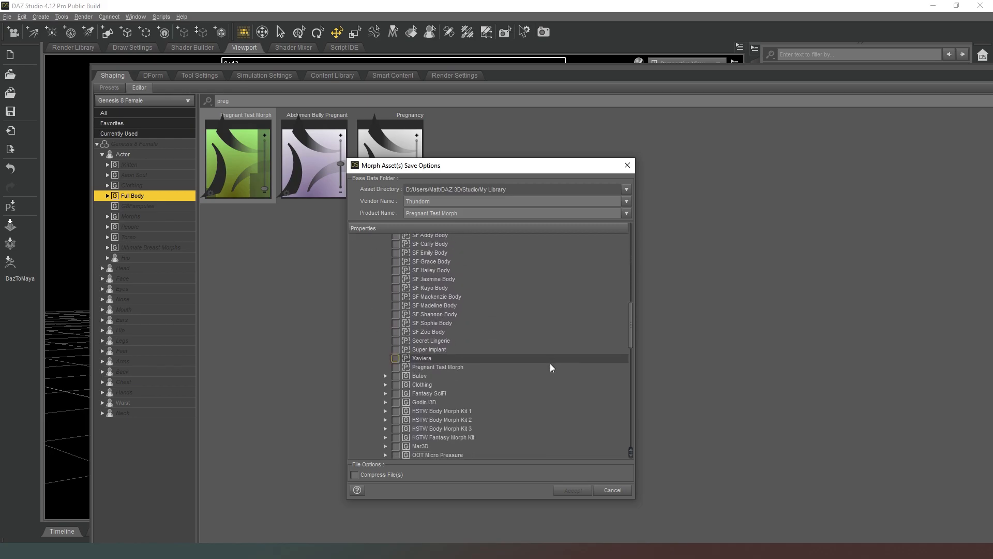
pyautogui.click(395, 367)
pyautogui.scroll(15, 538, 389)
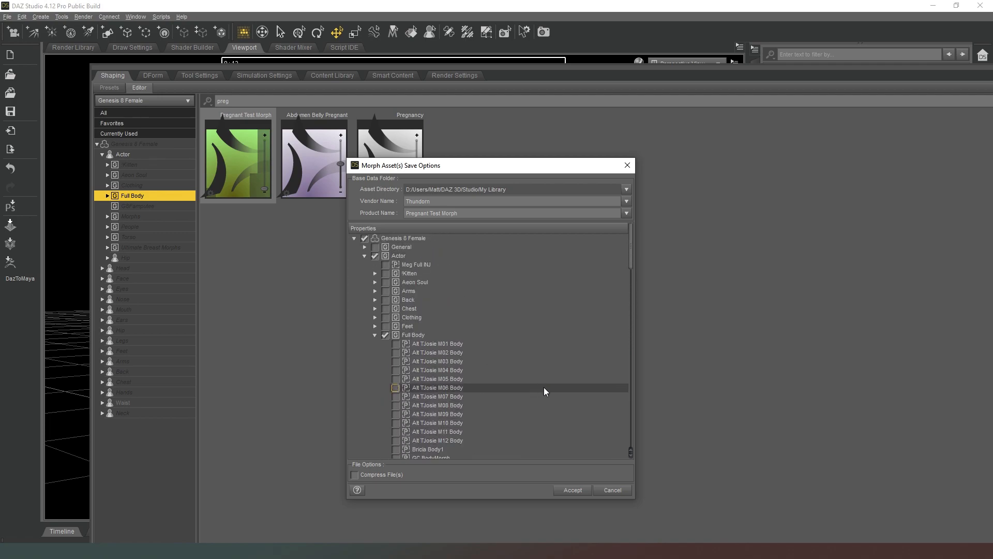
pyautogui.click(573, 491)
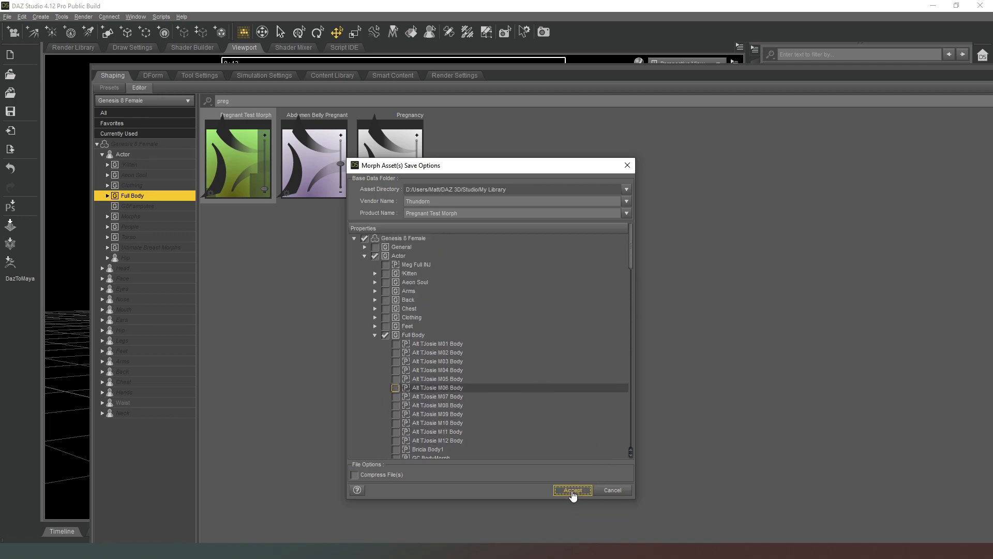